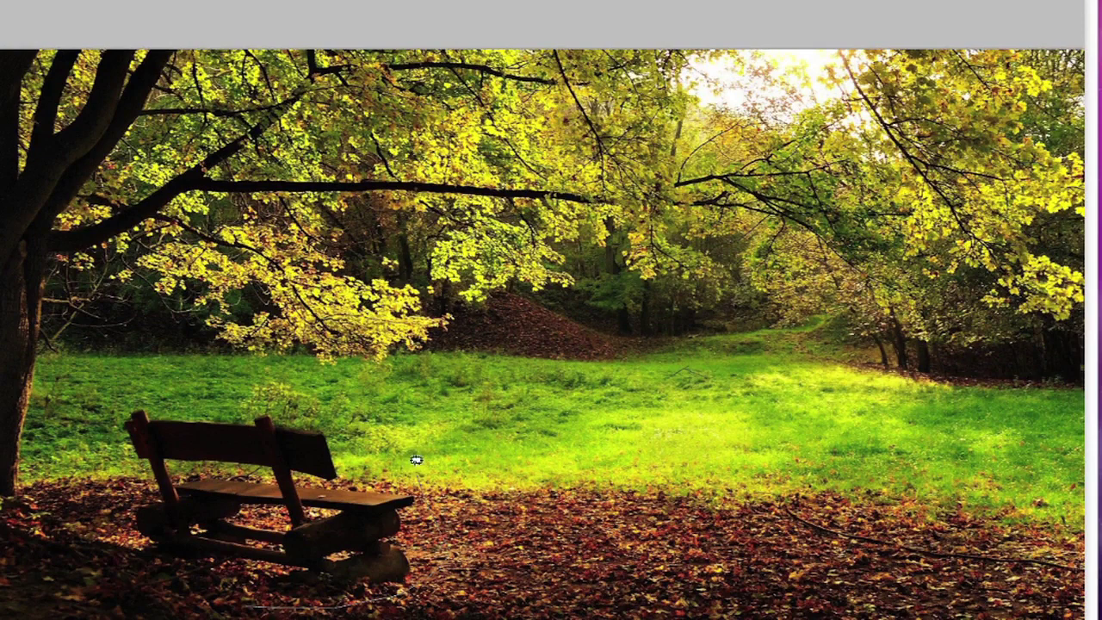
Fill the autumn bench area with surrounding scenery and patch a nearby grass spot
{"action": "mouse_move", "coordinate": [353, 423]}
{"action": "left_mouse_down"}
{"action": "mouse_move", "coordinate": [282, 370]}
{"action": "mouse_move", "coordinate": [134, 386]}
{"action": "mouse_move", "coordinate": [86, 503]}
{"action": "mouse_move", "coordinate": [148, 597]}
{"action": "mouse_move", "coordinate": [202, 596]}
{"action": "mouse_move", "coordinate": [435, 534]}
{"action": "mouse_move", "coordinate": [413, 443]}
{"action": "left_mouse_up"}
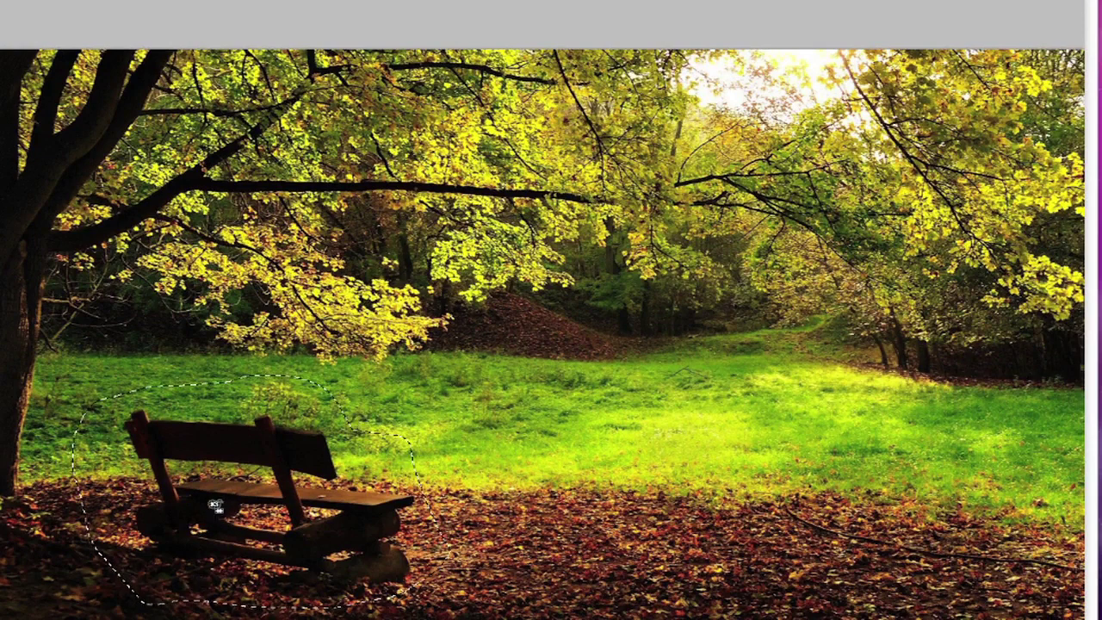
{"action": "key", "text": "Delete"}
{"action": "key", "text": "Return"}
{"action": "mouse_move", "coordinate": [543, 422]}
{"action": "left_mouse_down"}
{"action": "mouse_move", "coordinate": [655, 366]}
{"action": "mouse_move", "coordinate": [896, 517]}
{"action": "mouse_move", "coordinate": [542, 430]}
{"action": "left_mouse_up"}
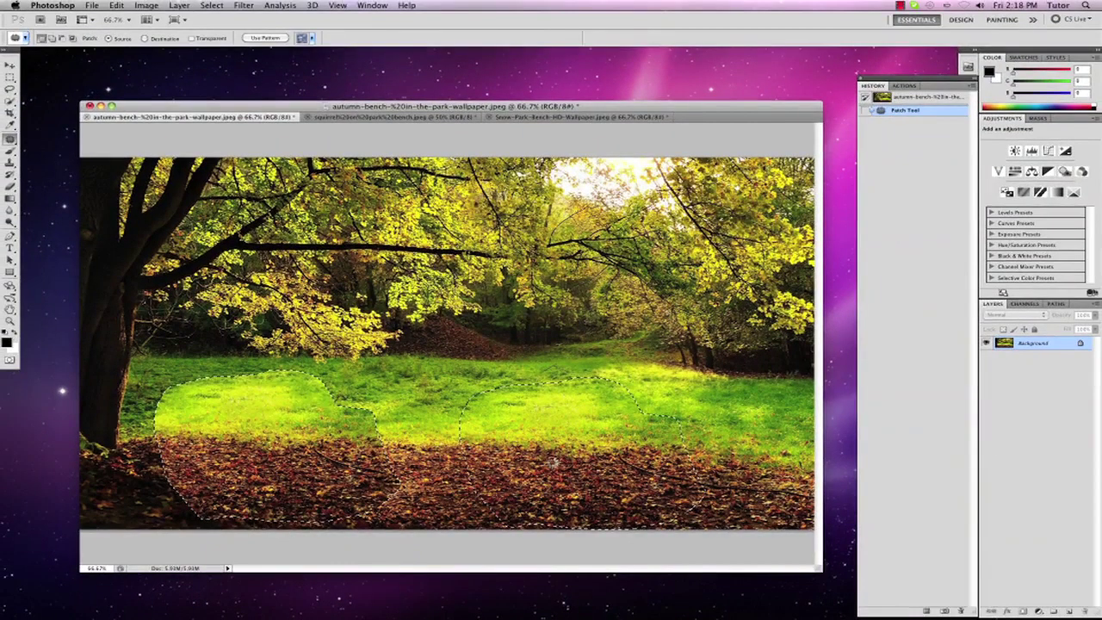
{"action": "left_click_drag", "start_coordinate": [576, 447], "coordinate": [579, 439]}
{"action": "key", "text": "super+d"}
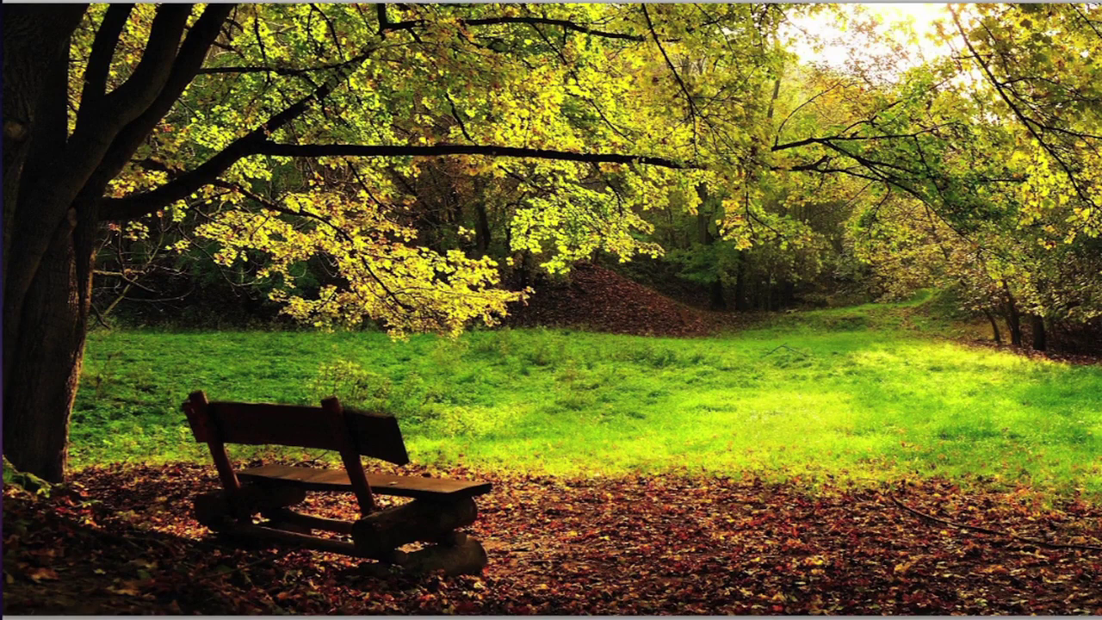
Content-Aware Fill the bench and leaves below it, undo the result, and switch to the squirrel photo
{"action": "mouse_move", "coordinate": [147, 461]}
{"action": "left_mouse_down"}
{"action": "mouse_move", "coordinate": [241, 584]}
{"action": "mouse_move", "coordinate": [392, 598]}
{"action": "mouse_move", "coordinate": [538, 567]}
{"action": "mouse_move", "coordinate": [529, 488]}
{"action": "mouse_move", "coordinate": [398, 379]}
{"action": "left_mouse_up"}
{"action": "mouse_move", "coordinate": [304, 355]}
{"action": "left_mouse_down"}
{"action": "mouse_move", "coordinate": [152, 370]}
{"action": "mouse_move", "coordinate": [147, 457]}
{"action": "left_mouse_up"}
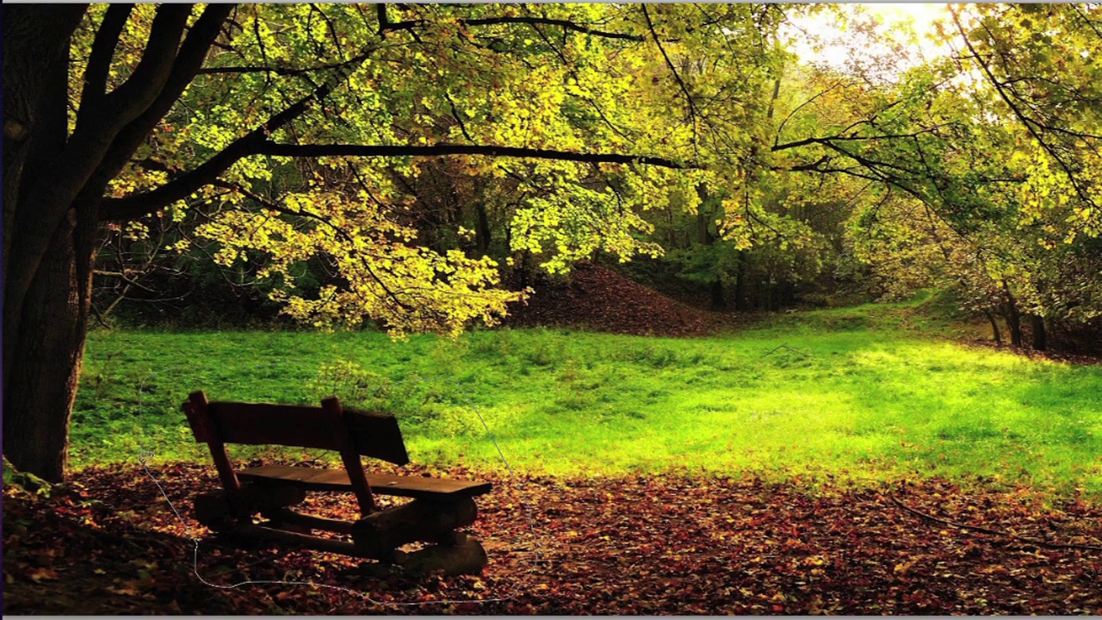
{"action": "left_click", "coordinate": [86, 10]}
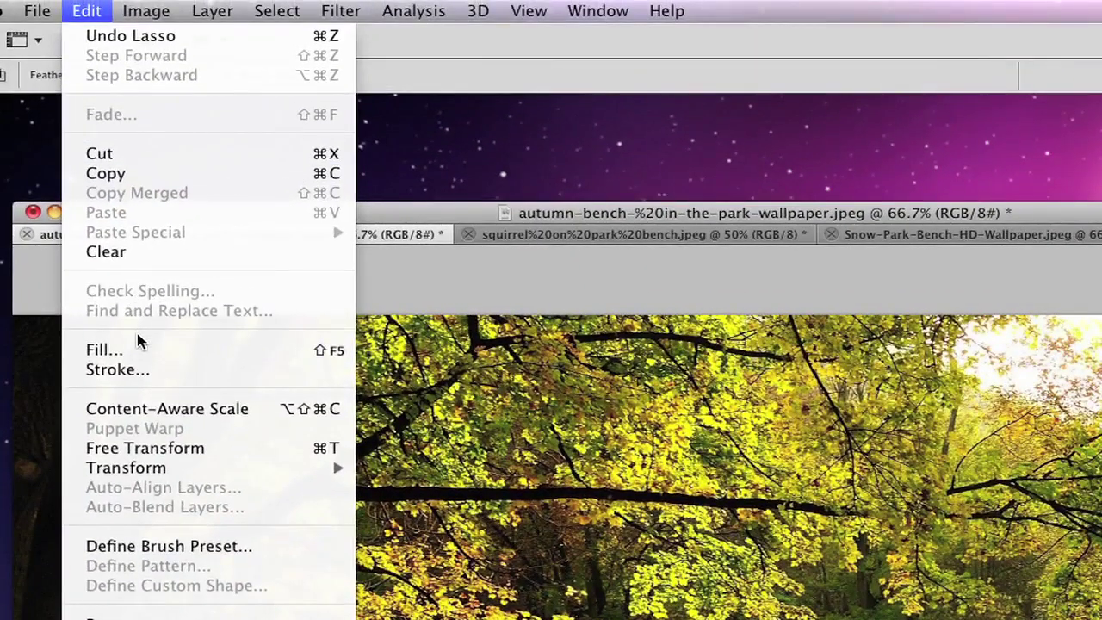
{"action": "left_click", "coordinate": [137, 348]}
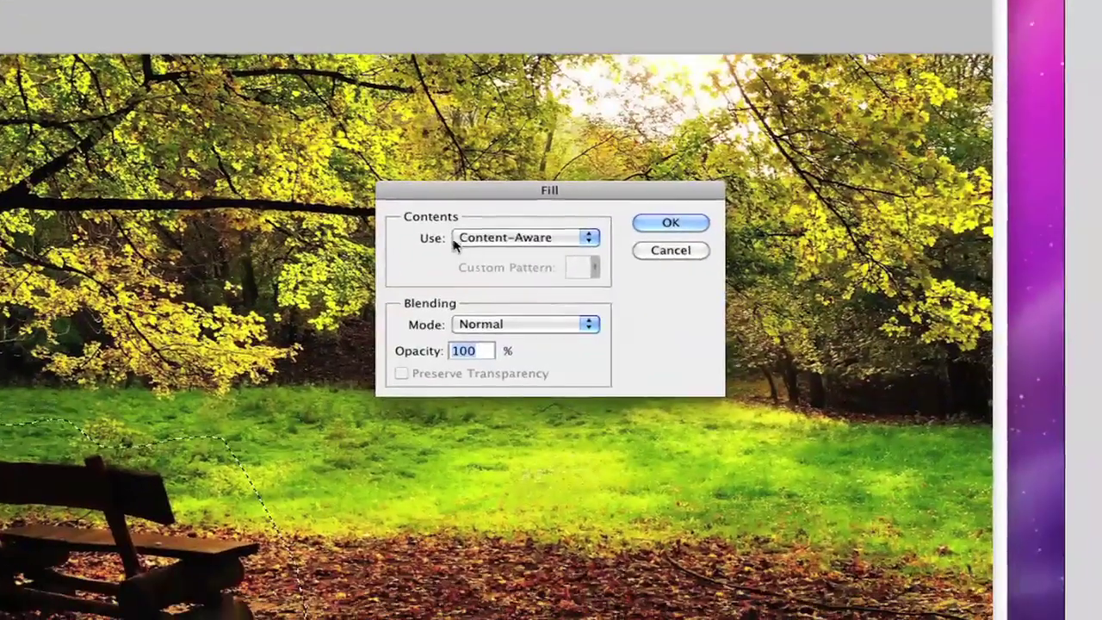
{"action": "left_click", "coordinate": [672, 224]}
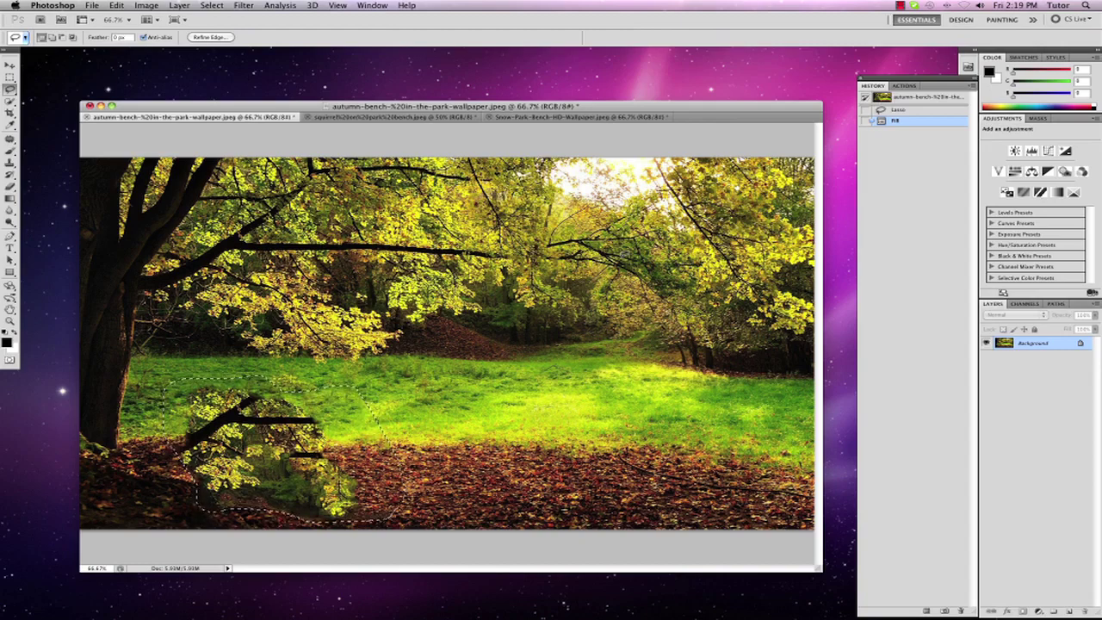
{"action": "key", "text": "super+z"}
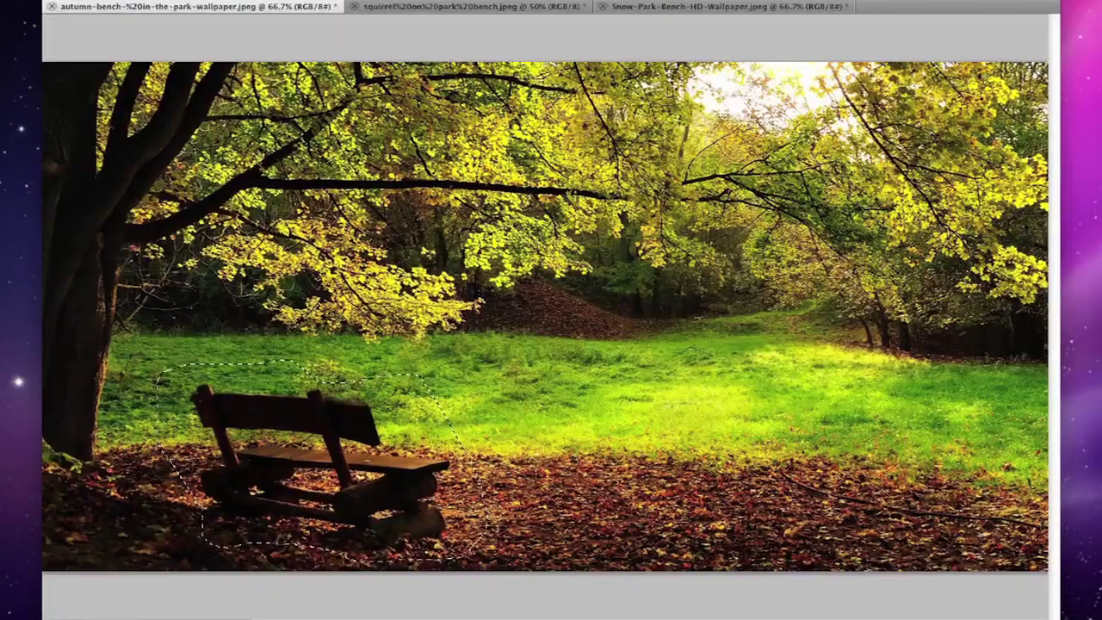
{"action": "left_click", "coordinate": [414, 8]}
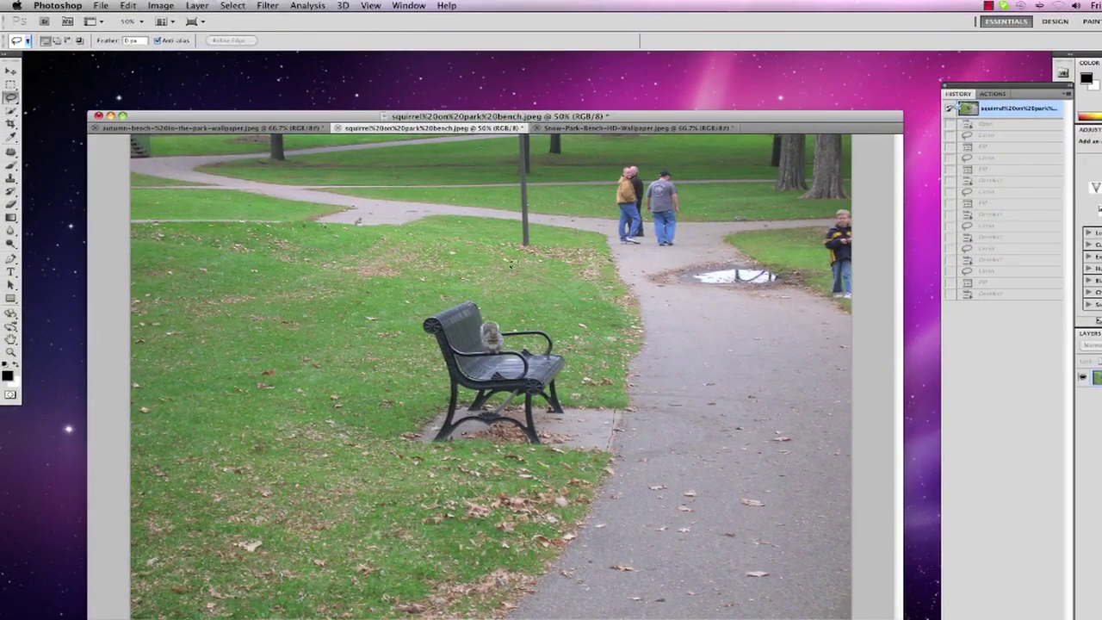
Content-Aware Fill the bench and squirrel with grass and leaves, then begin outlining the path's puddle
{"action": "left_click_drag", "start_coordinate": [379, 464], "coordinate": [383, 465]}
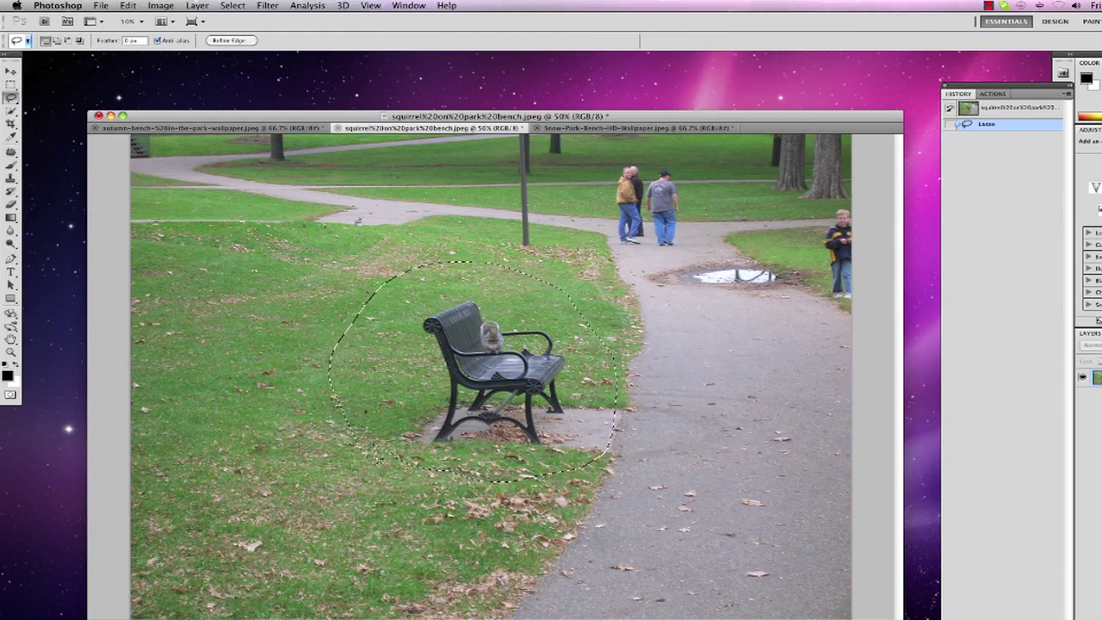
{"action": "left_click", "coordinate": [127, 5]}
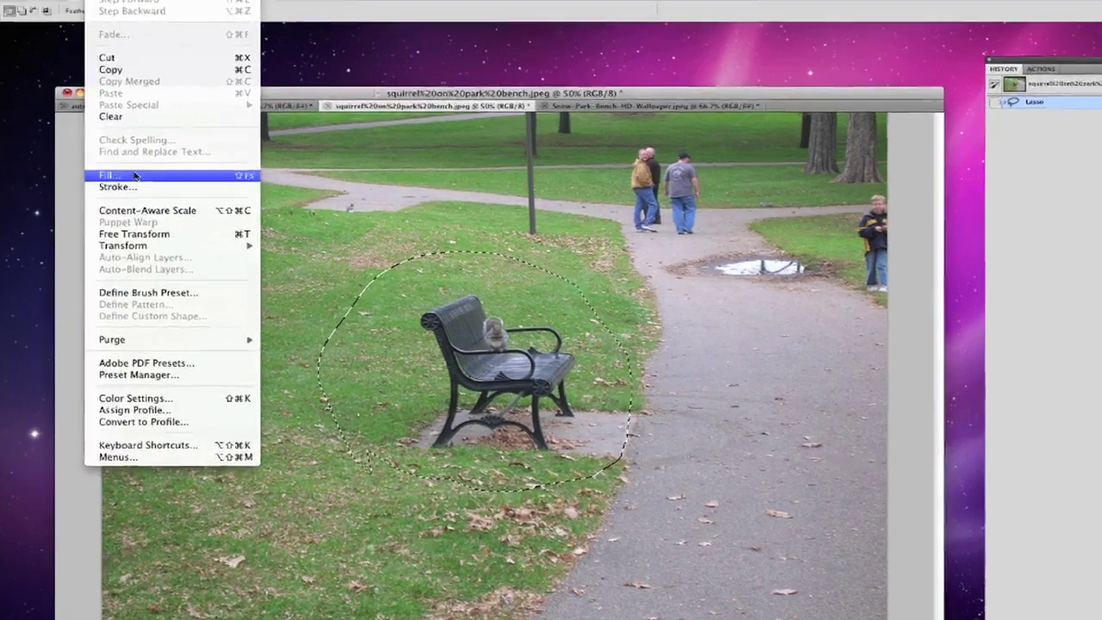
{"action": "left_click", "coordinate": [135, 176]}
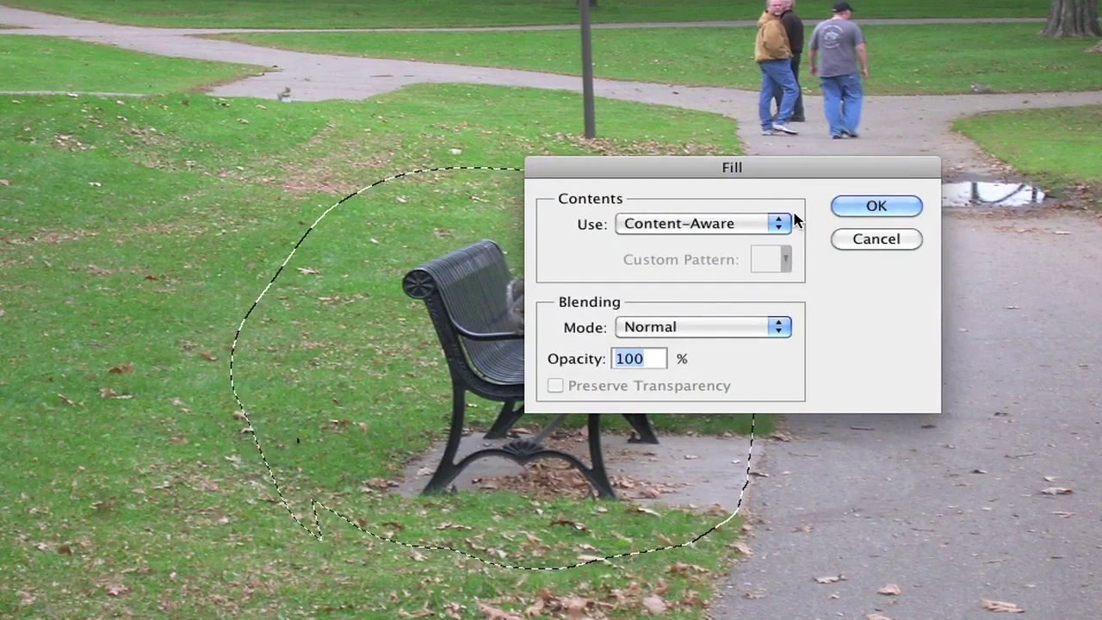
{"action": "left_click", "coordinate": [690, 280]}
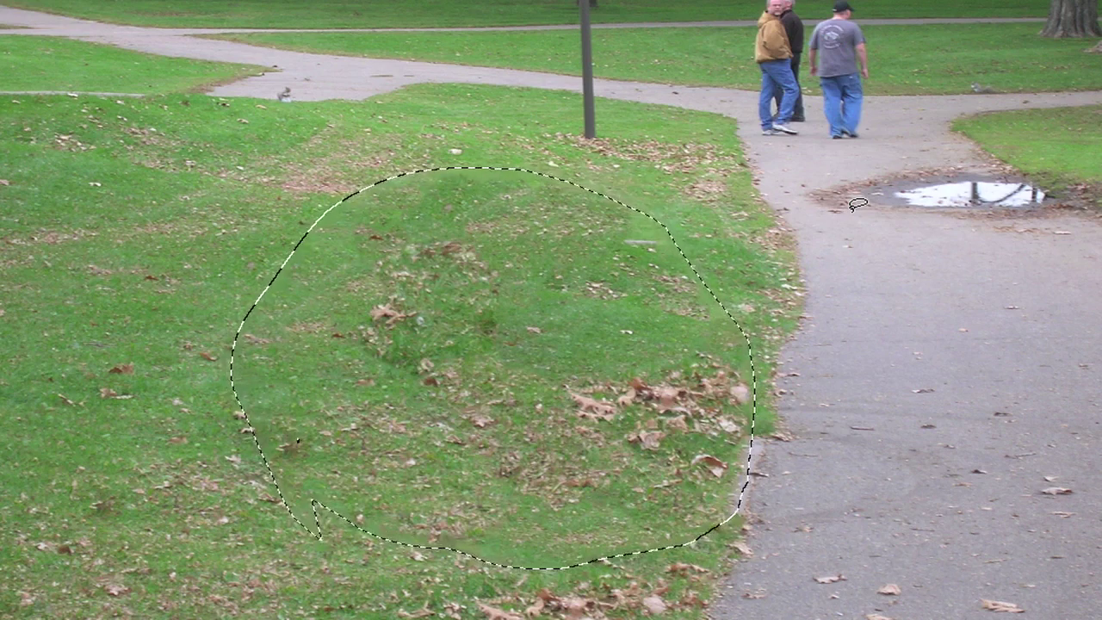
{"action": "key", "text": "ctrl+d"}
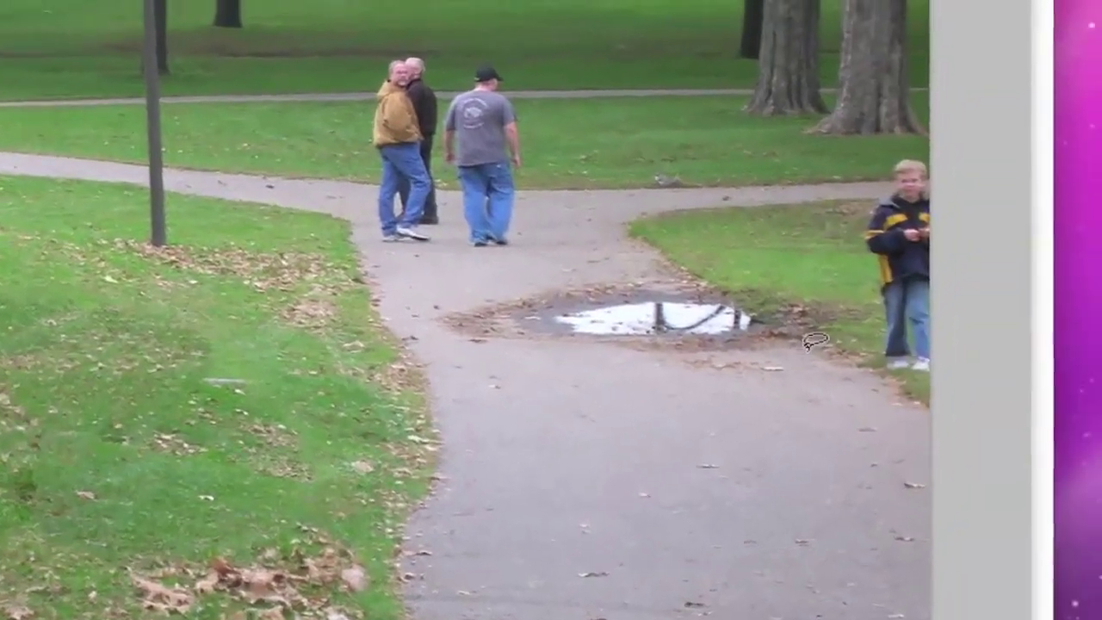
{"action": "mouse_move", "coordinate": [751, 327]}
{"action": "left_mouse_down"}
{"action": "mouse_move", "coordinate": [682, 283]}
{"action": "mouse_move", "coordinate": [638, 267]}
{"action": "mouse_move", "coordinate": [535, 262]}
{"action": "mouse_move", "coordinate": [414, 315]}
{"action": "mouse_move", "coordinate": [402, 369]}
{"action": "mouse_move", "coordinate": [546, 403]}
{"action": "mouse_move", "coordinate": [669, 395]}
{"action": "mouse_move", "coordinate": [804, 410]}
{"action": "mouse_move", "coordinate": [788, 355]}
{"action": "left_mouse_up"}
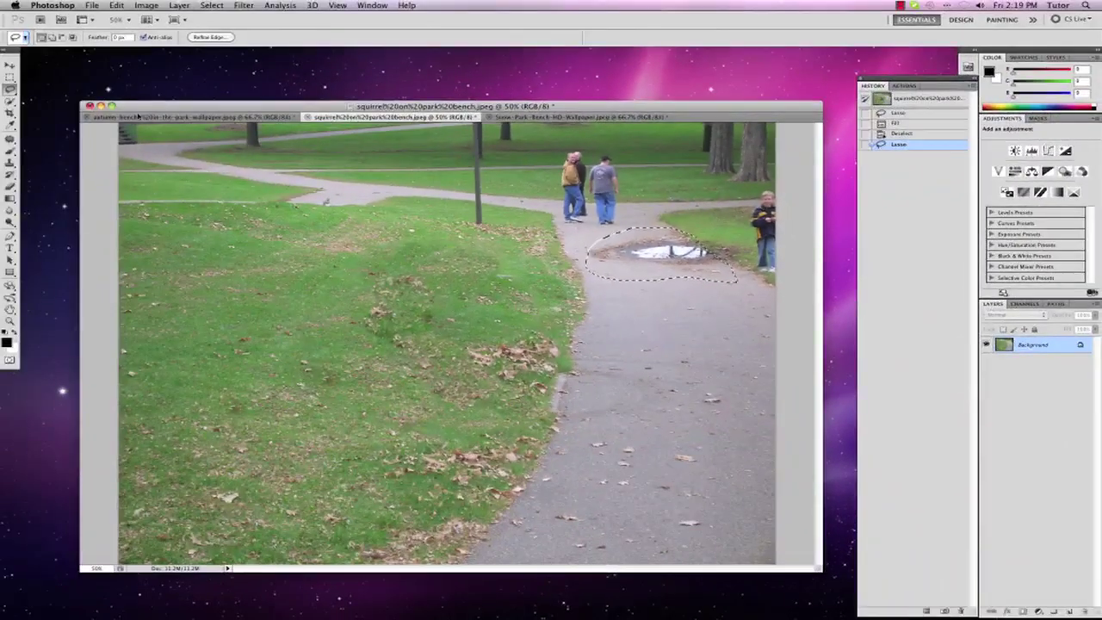
Content-Aware Fill the outlined puddle with matching pavement, deselect, and bring up the snowy-park photo
{"action": "left_click", "coordinate": [116, 5]}
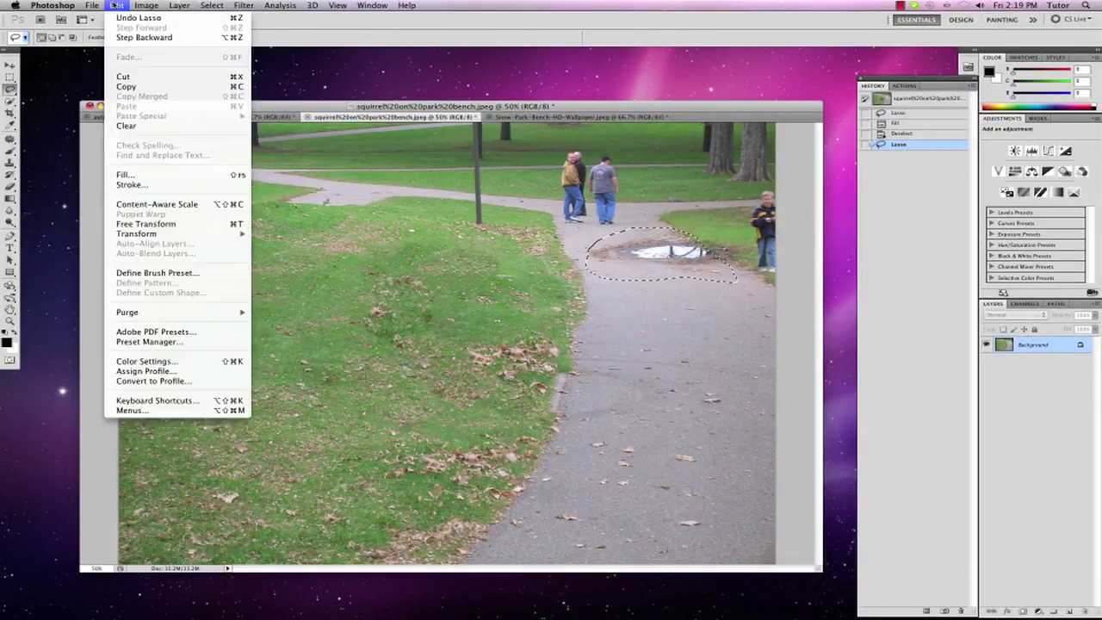
{"action": "left_click", "coordinate": [125, 175]}
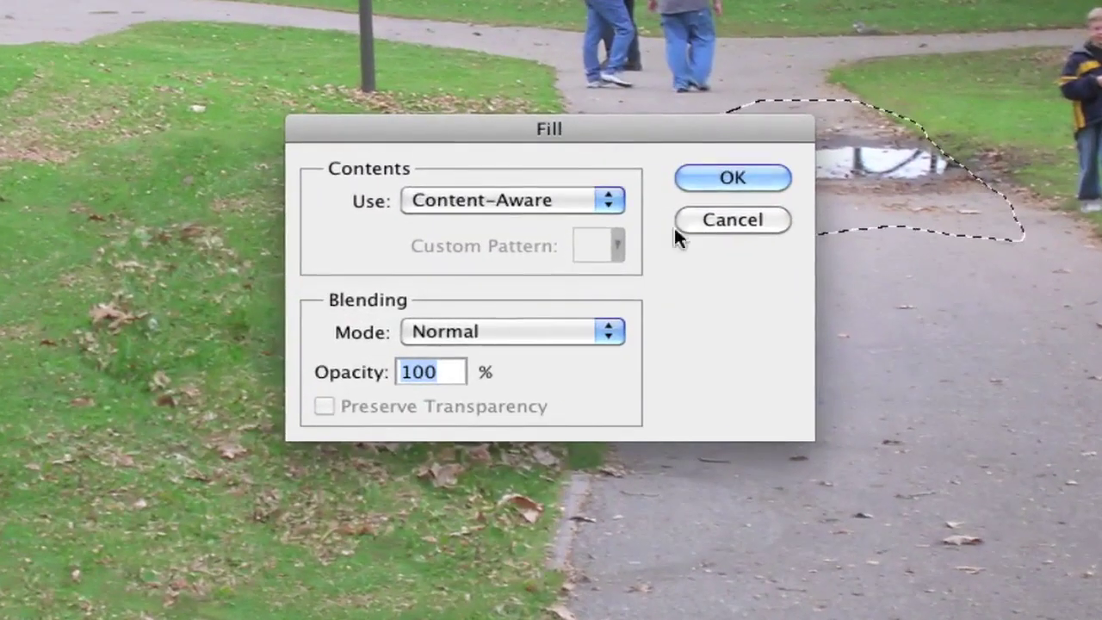
{"action": "left_click", "coordinate": [725, 180]}
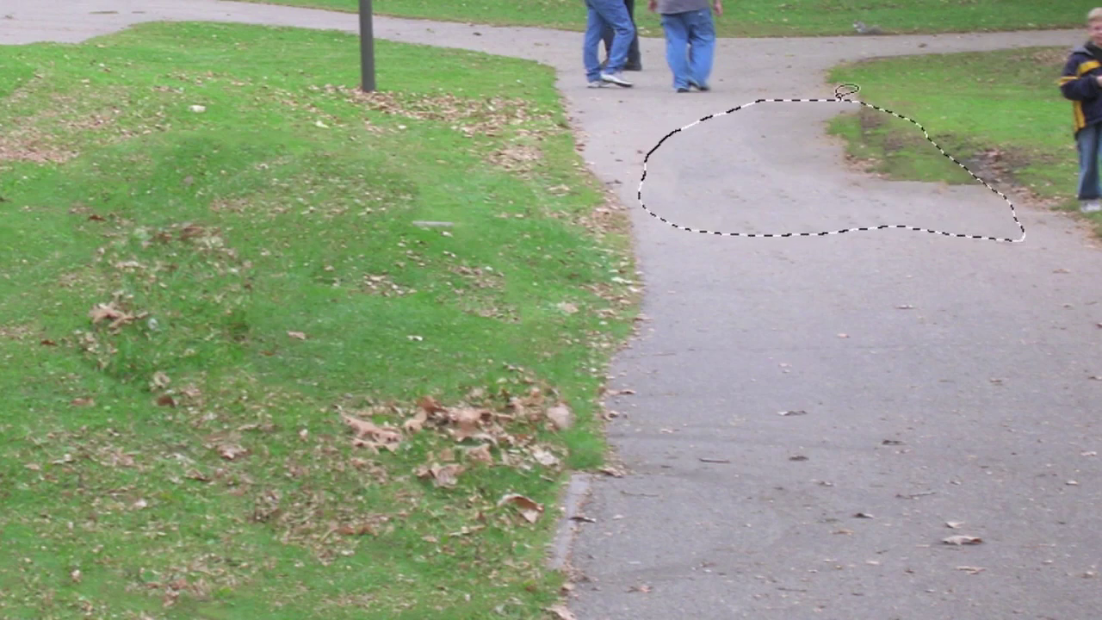
{"action": "left_click", "coordinate": [941, 305]}
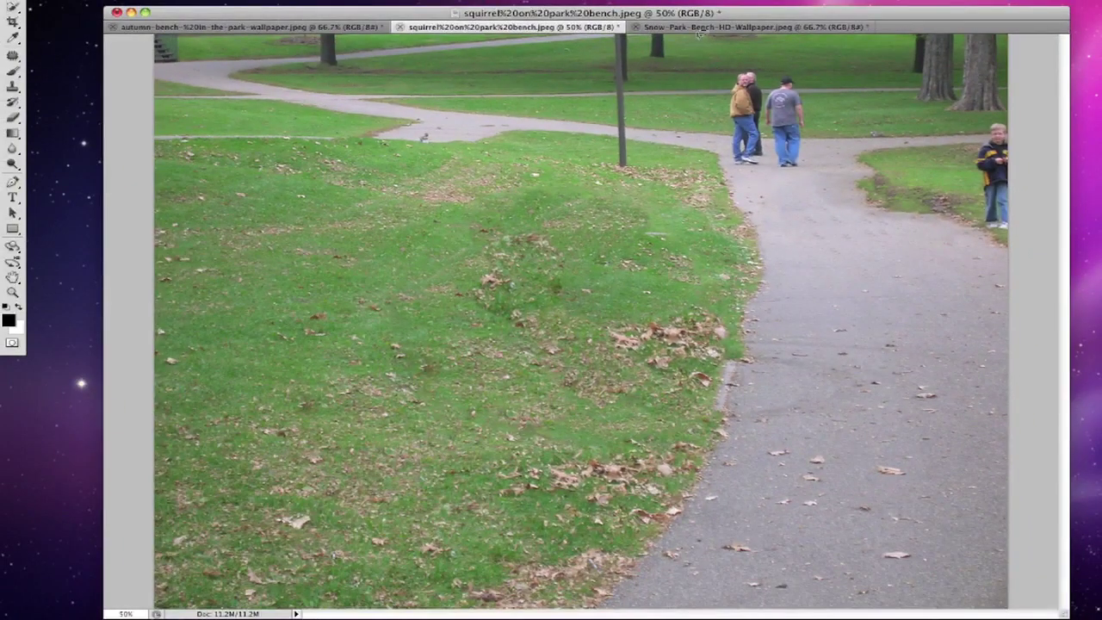
{"action": "left_click", "coordinate": [701, 29]}
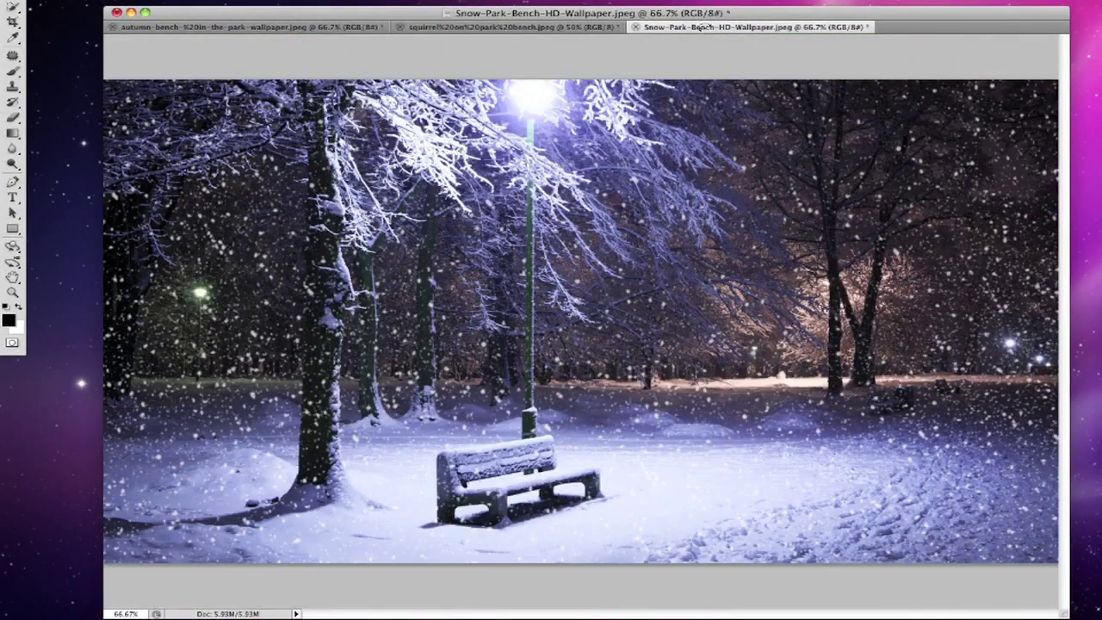
{"action": "left_click", "coordinate": [13, 6]}
{"action": "mouse_move", "coordinate": [428, 534]}
{"action": "left_mouse_down"}
{"action": "mouse_move", "coordinate": [534, 541]}
{"action": "mouse_move", "coordinate": [556, 531]}
{"action": "left_mouse_up"}
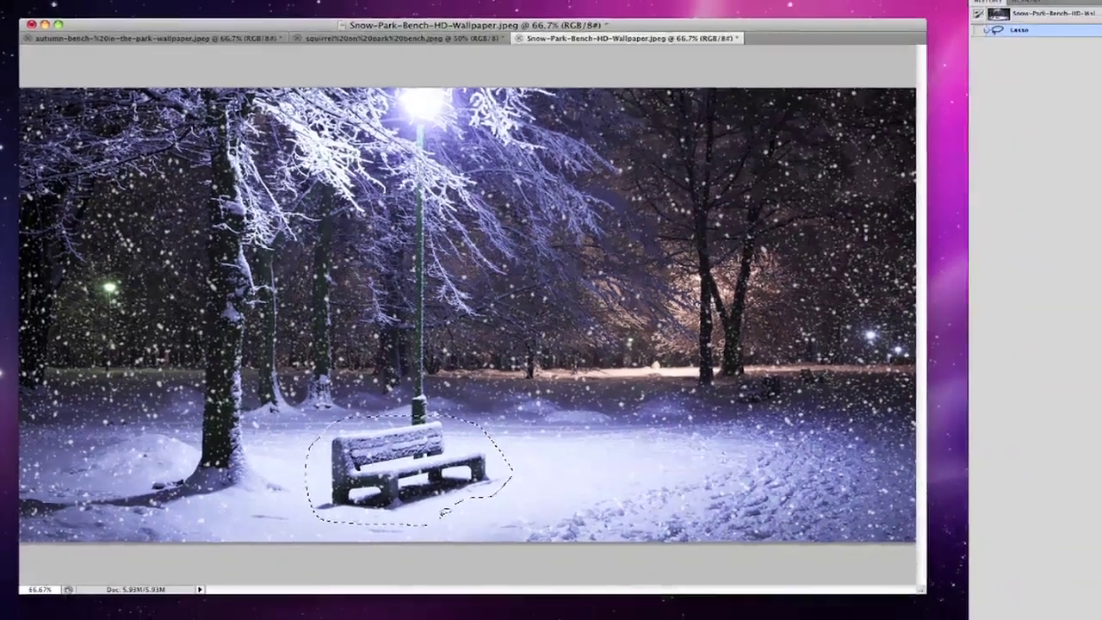
{"action": "key", "text": "shift+BackSpace"}
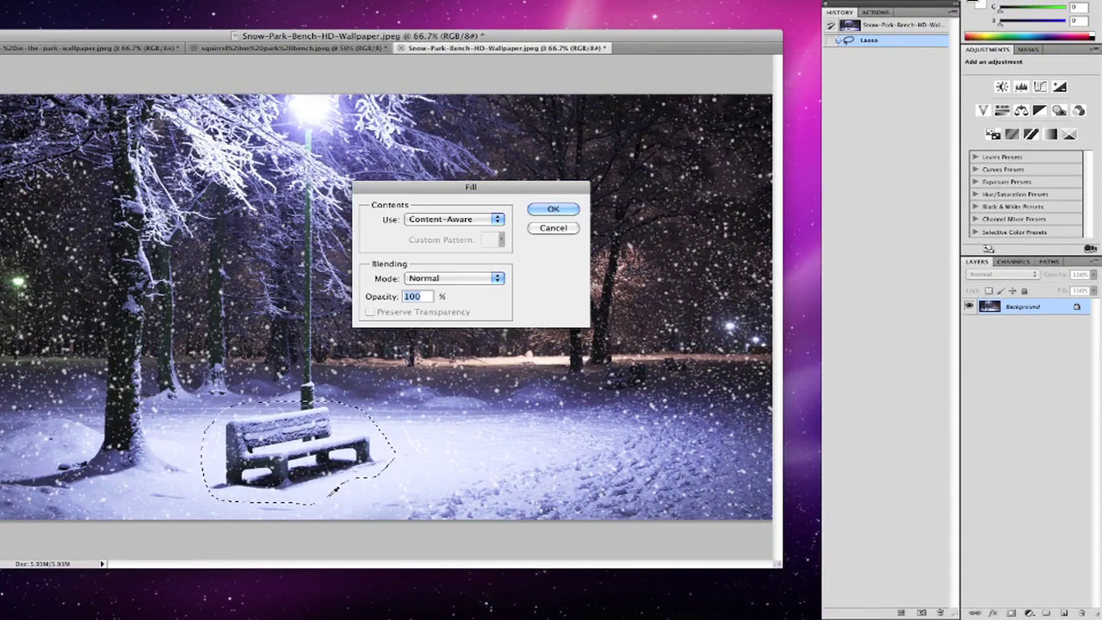
{"action": "key", "text": "Return"}
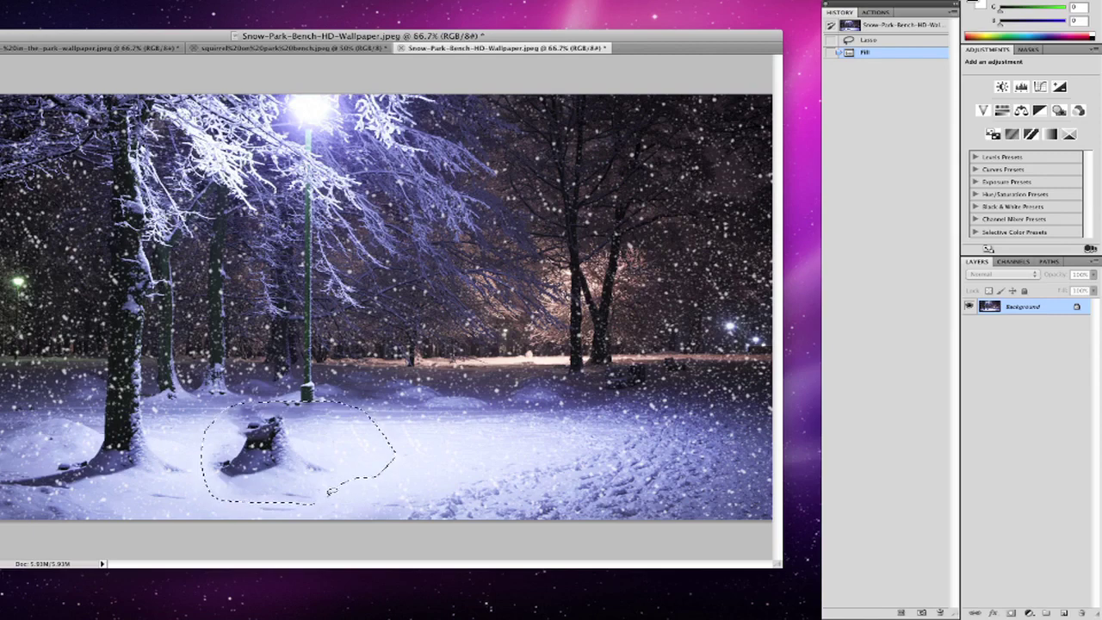
{"action": "key", "text": "super+d"}
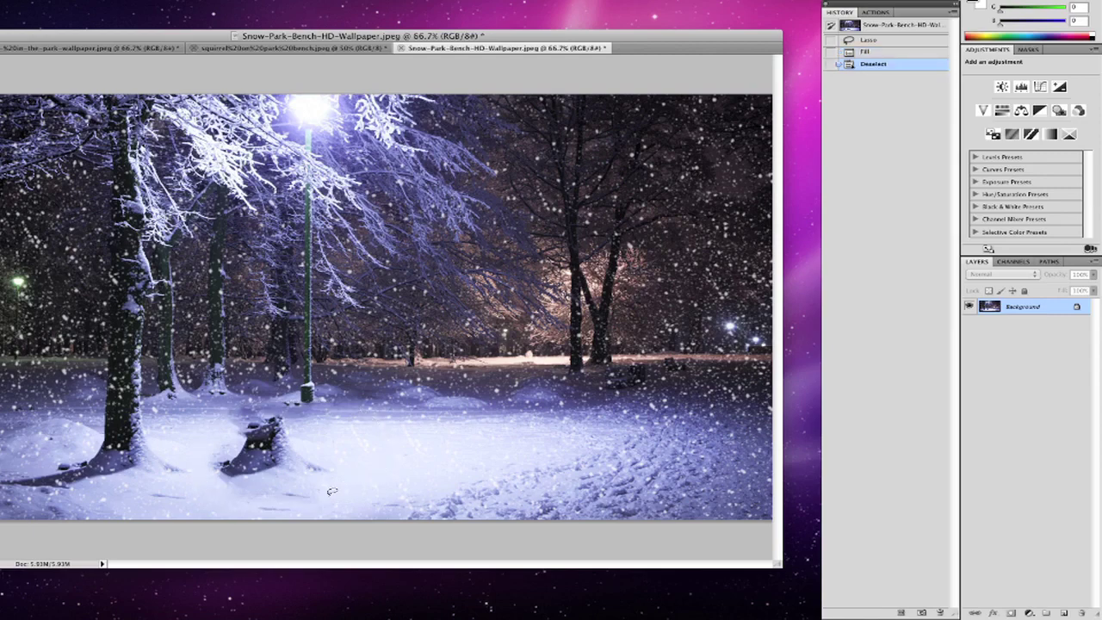
{"action": "key", "text": "super+z"}
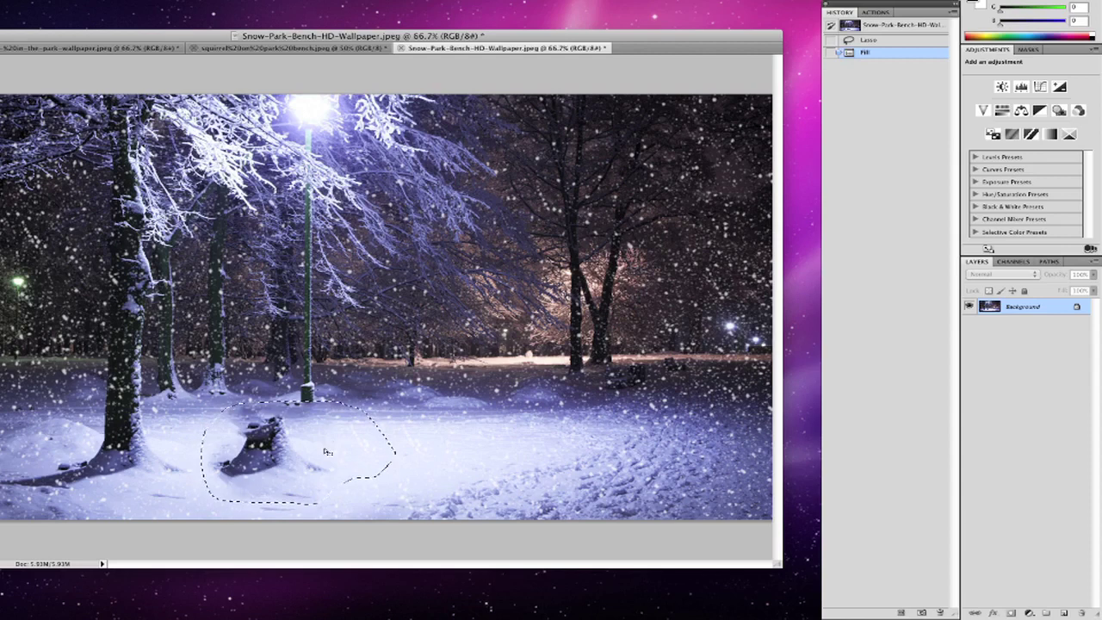
{"action": "left_click", "coordinate": [854, 26]}
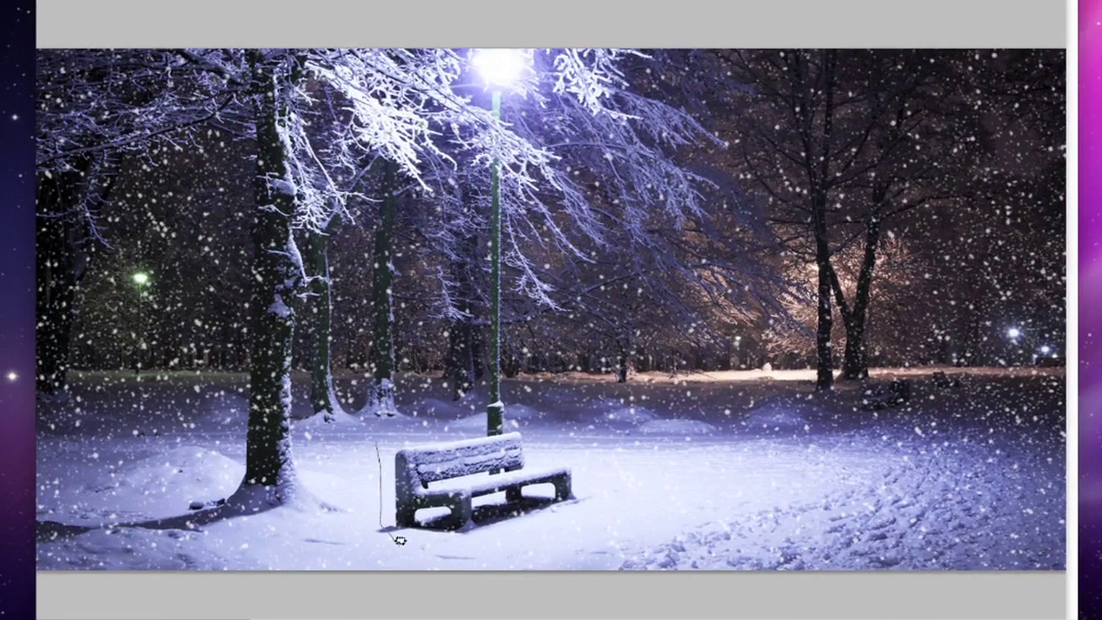
Patch the bench with snow sampled from its right
{"action": "mouse_move", "coordinate": [399, 540]}
{"action": "left_mouse_down"}
{"action": "mouse_move", "coordinate": [506, 536]}
{"action": "mouse_move", "coordinate": [603, 484]}
{"action": "mouse_move", "coordinate": [585, 453]}
{"action": "mouse_move", "coordinate": [530, 427]}
{"action": "mouse_move", "coordinate": [359, 441]}
{"action": "left_mouse_up"}
{"action": "left_click_drag", "start_coordinate": [447, 492], "coordinate": [662, 508]}
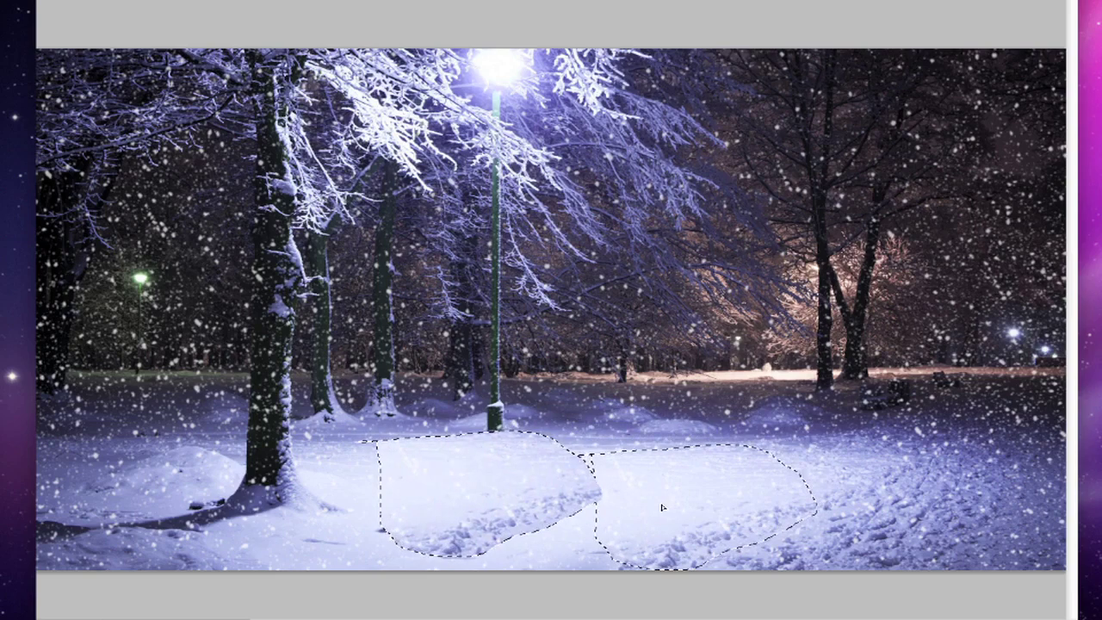
{"action": "key", "text": "super+d"}
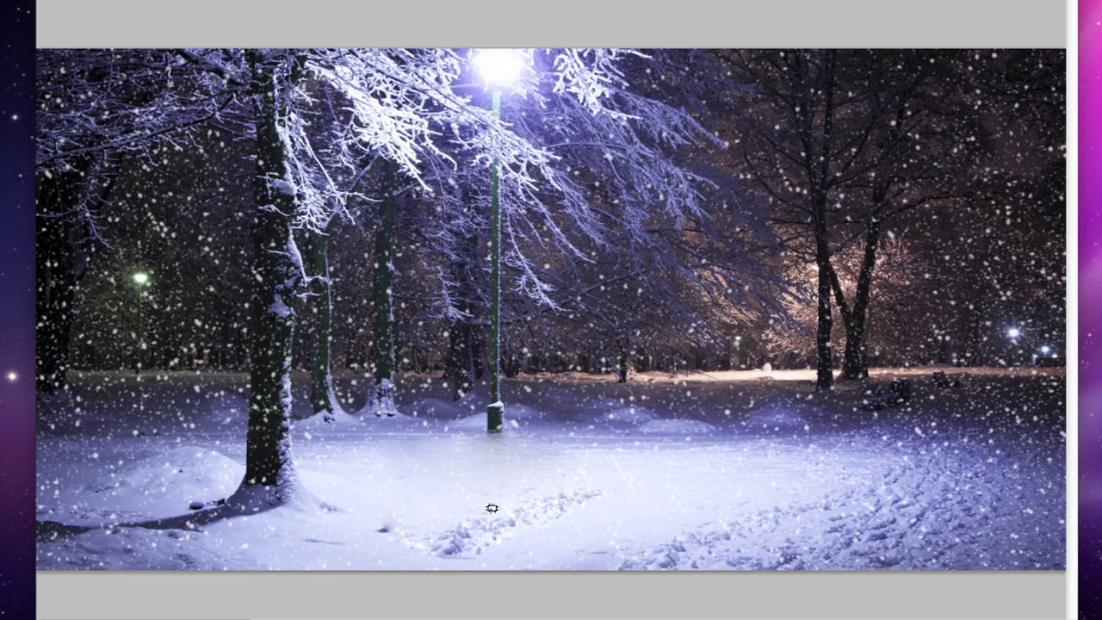
Patch out the lamp post, its base with nearby snow and its pole with tree texture, then show the autumn photo
{"action": "mouse_move", "coordinate": [490, 369]}
{"action": "left_mouse_down"}
{"action": "mouse_move", "coordinate": [463, 388]}
{"action": "mouse_move", "coordinate": [459, 448]}
{"action": "mouse_move", "coordinate": [508, 475]}
{"action": "left_mouse_up"}
{"action": "mouse_move", "coordinate": [499, 432]}
{"action": "left_mouse_down"}
{"action": "mouse_move", "coordinate": [635, 503]}
{"action": "mouse_move", "coordinate": [633, 422]}
{"action": "mouse_move", "coordinate": [637, 437]}
{"action": "mouse_move", "coordinate": [600, 465]}
{"action": "left_mouse_up"}
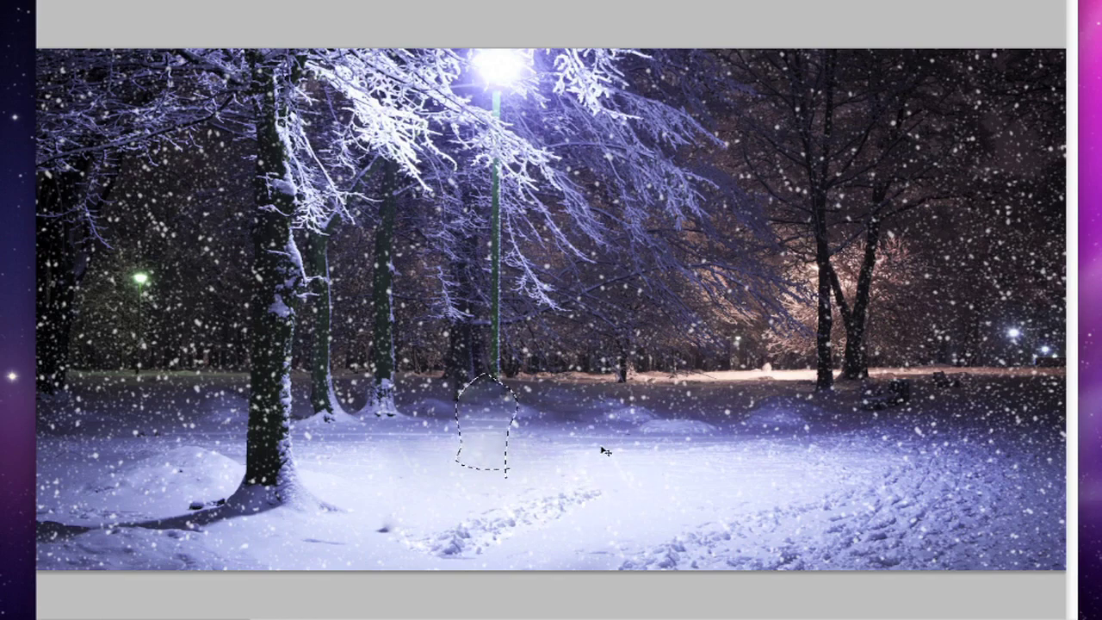
{"action": "key", "text": "ctrl+d"}
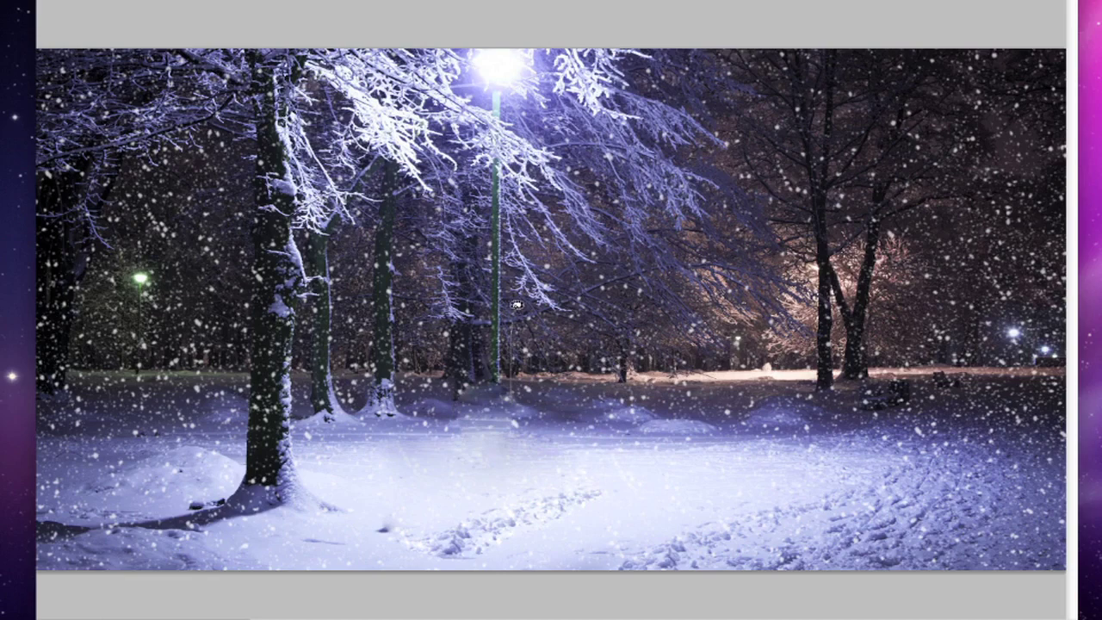
{"action": "mouse_move", "coordinate": [473, 235]}
{"action": "left_mouse_down"}
{"action": "mouse_move", "coordinate": [486, 398]}
{"action": "mouse_move", "coordinate": [510, 332]}
{"action": "mouse_move", "coordinate": [512, 259]}
{"action": "left_mouse_up"}
{"action": "left_click_drag", "start_coordinate": [497, 330], "coordinate": [471, 330]}
{"action": "key", "text": "ctrl+d"}
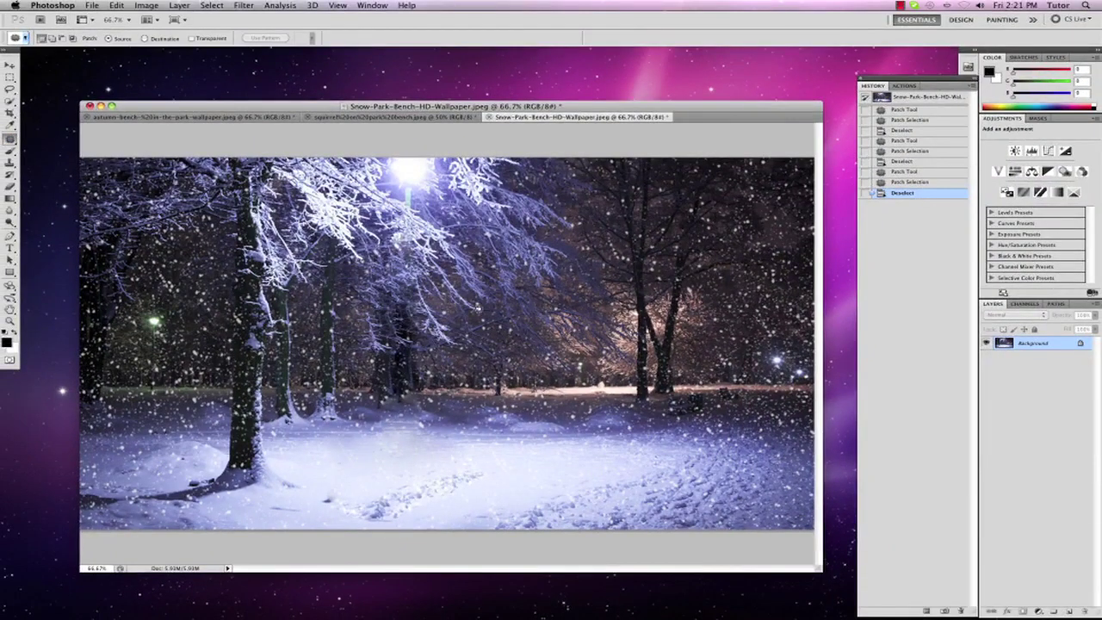
{"action": "left_click", "coordinate": [199, 117]}
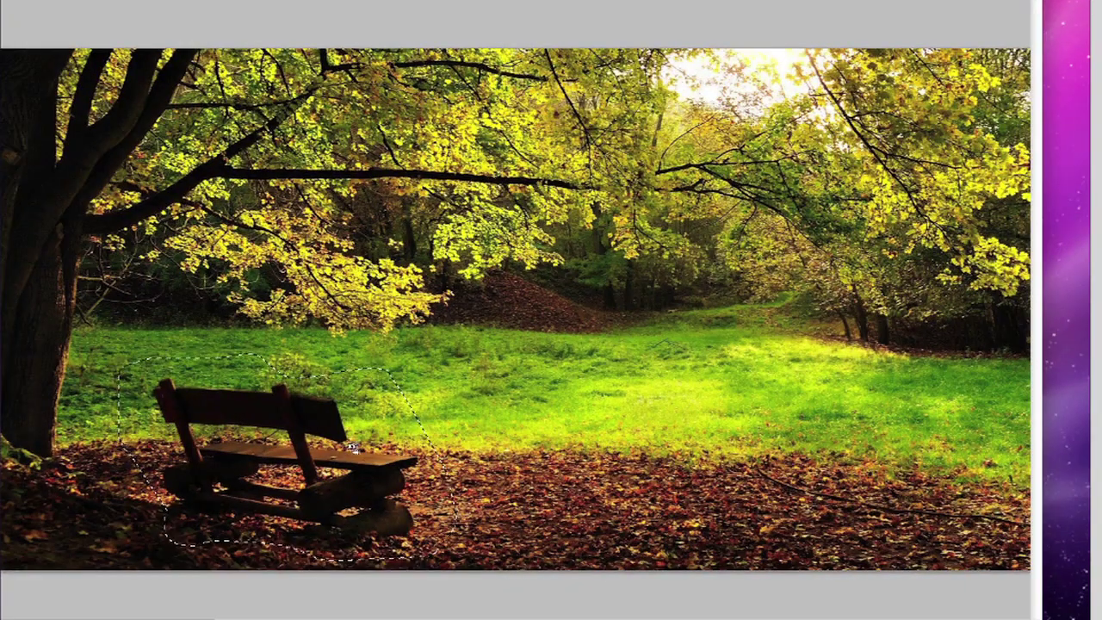